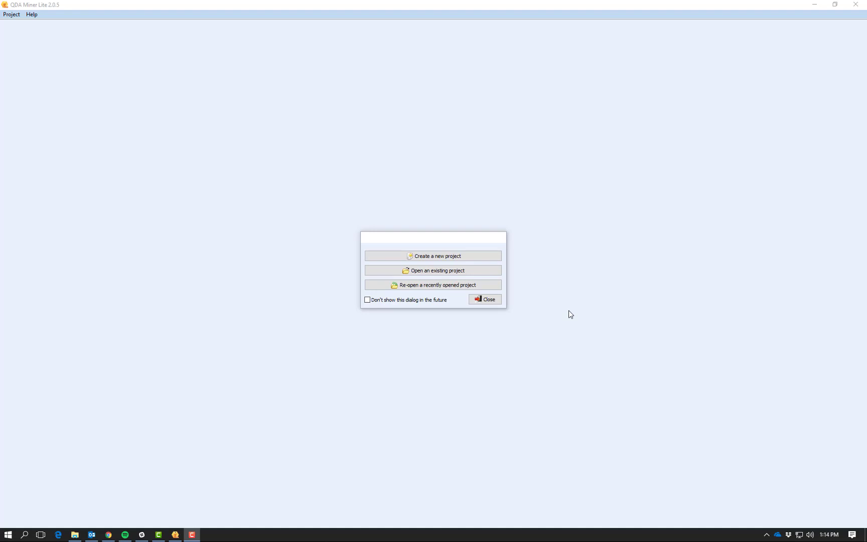
Choose 'Create a new project' in the QDA Miner Lite startup dialog.
click(427, 256)
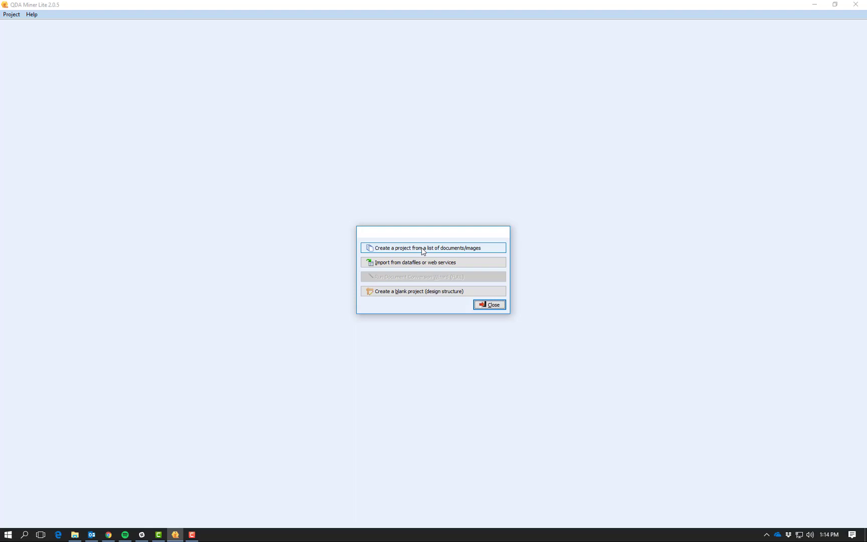
Start a project from a list of documents and expand the Dropbox folder.
click(426, 249)
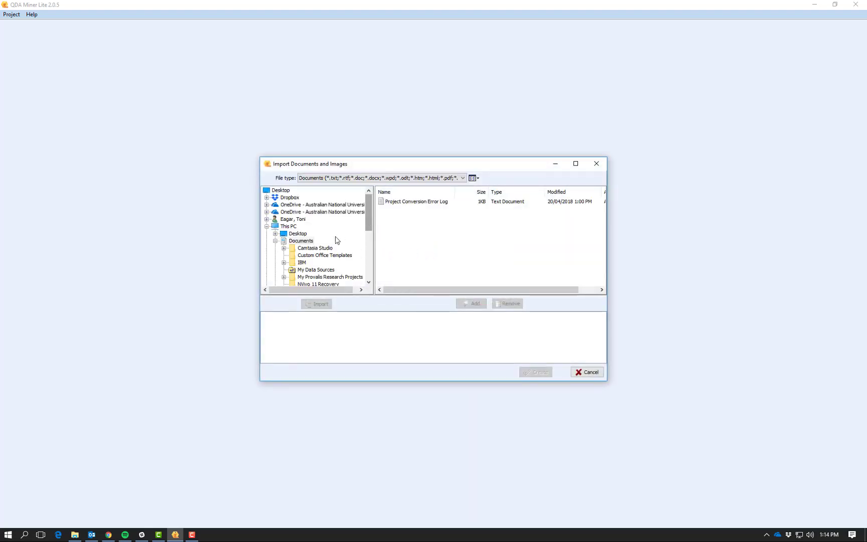
scroll(335, 240, down, 2)
scroll(331, 243, up, 2)
click(290, 198)
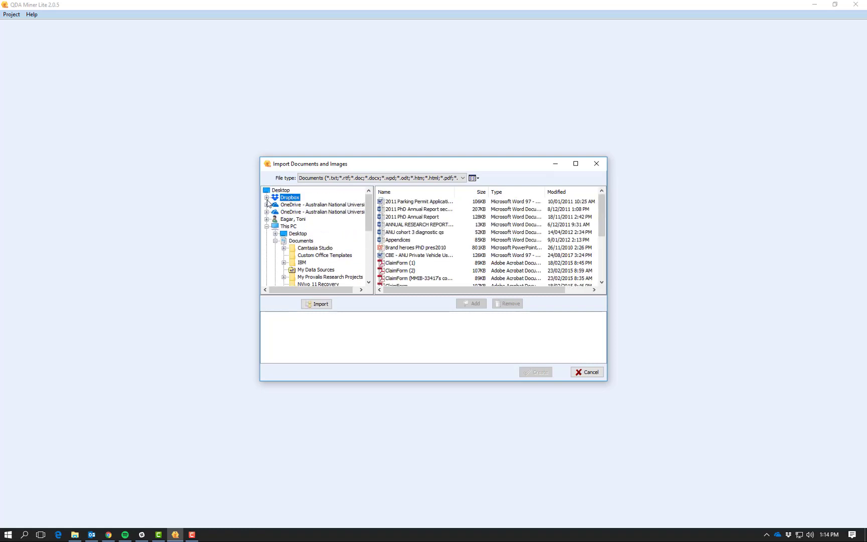
click(267, 198)
Browse to Teaching > Marketing Research > Project Documents > Academic Literature to list its PDFs.
scroll(301, 226, down, 5)
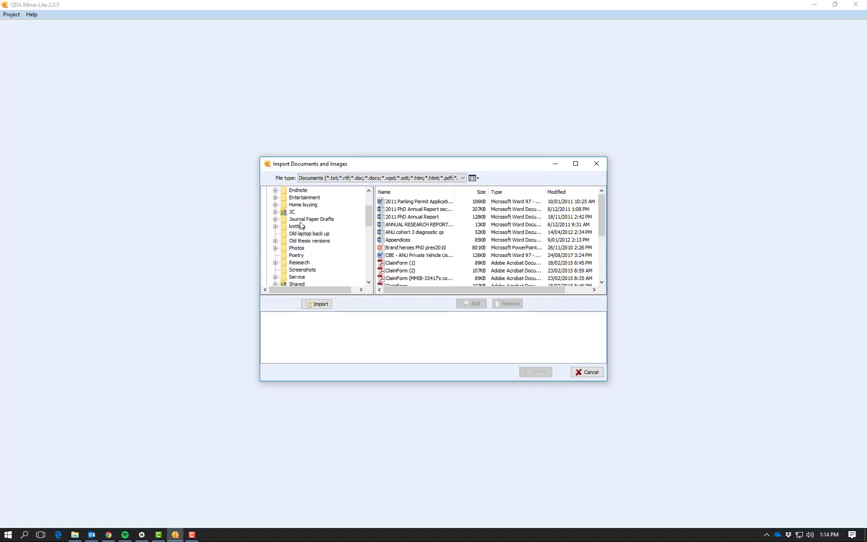
scroll(293, 248, down, 2)
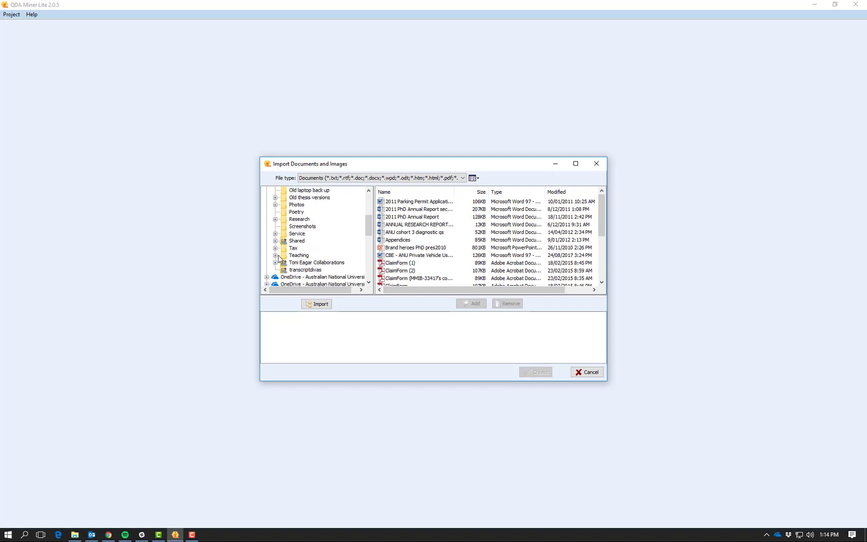
click(276, 255)
scroll(300, 251, down, 2)
scroll(299, 250, up, 1)
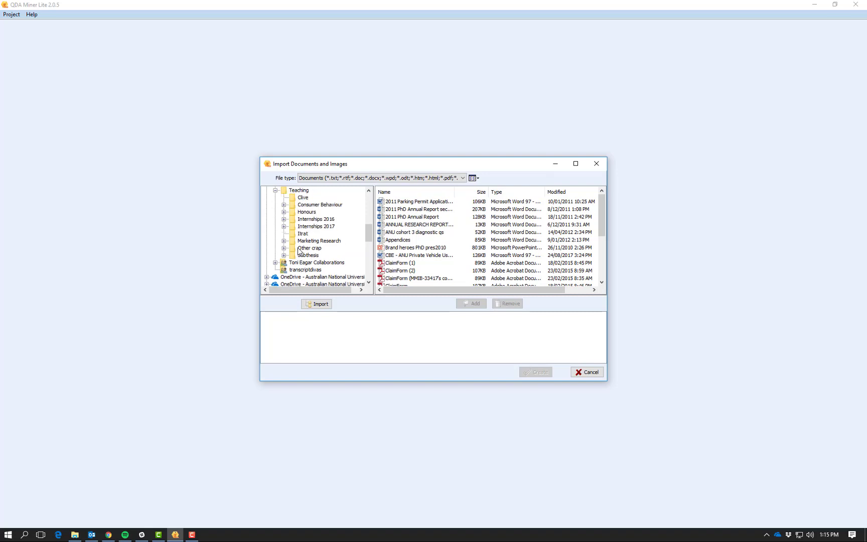
click(284, 240)
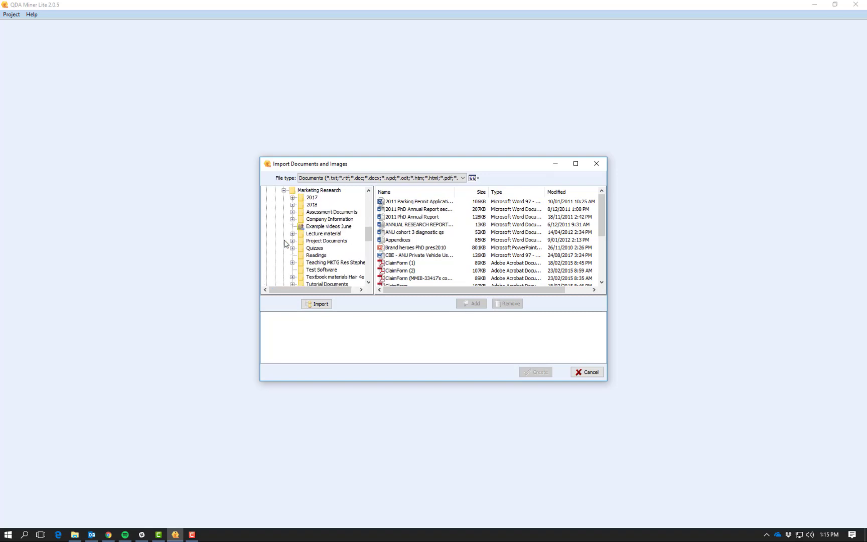
click(292, 241)
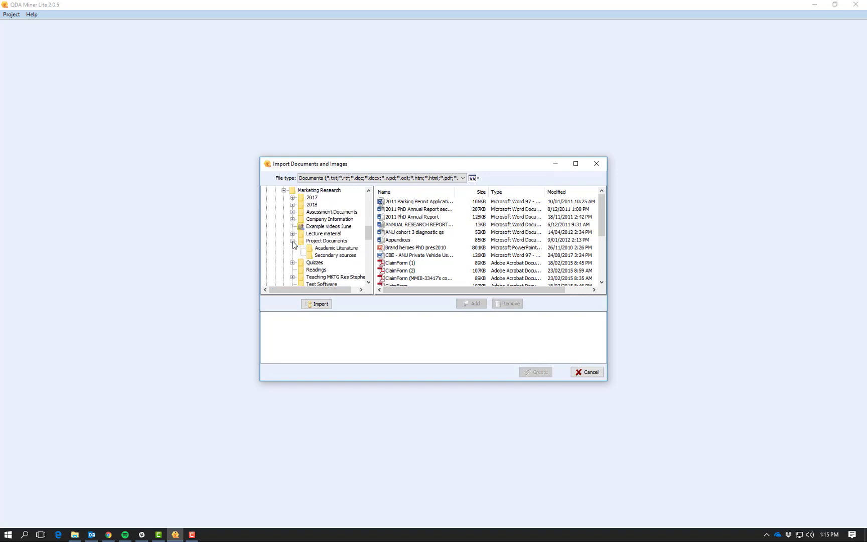
click(327, 250)
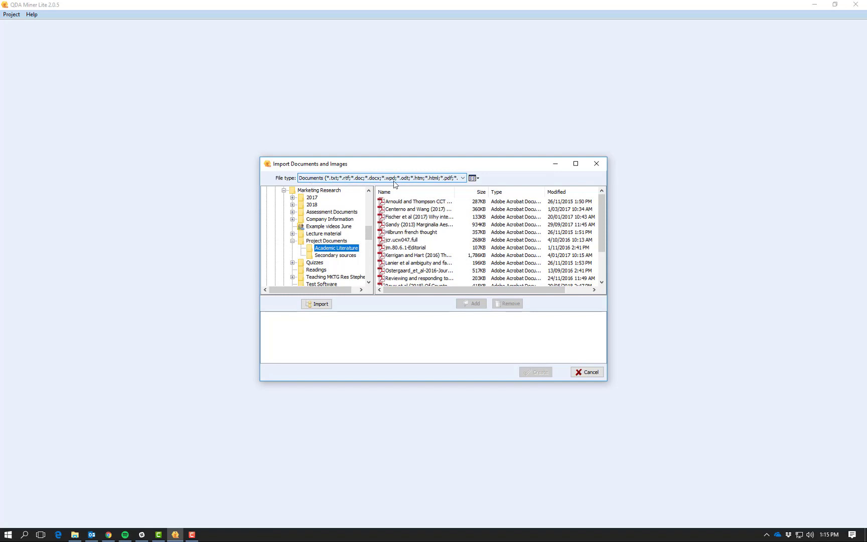
Select all Academic Literature PDFs, first through Walsh et al, and add them for import.
click(414, 201)
scroll(414, 206, down, 2)
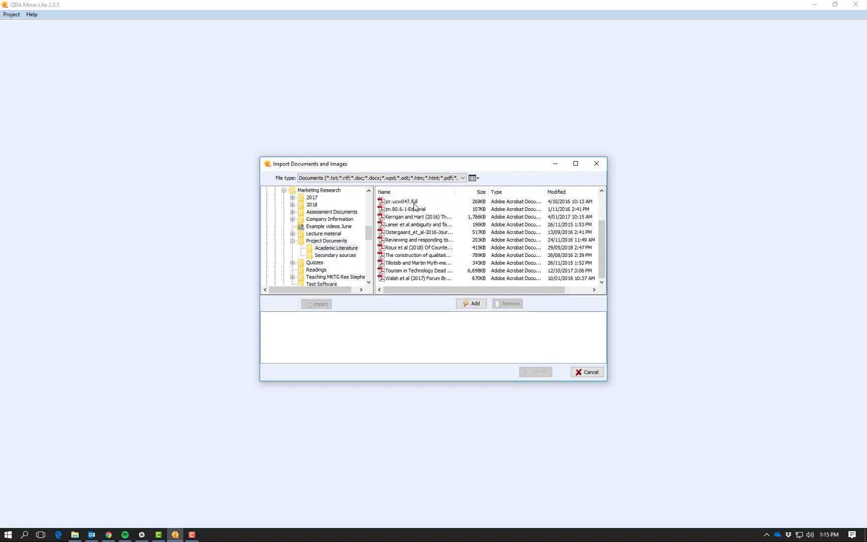
shift+click(404, 279)
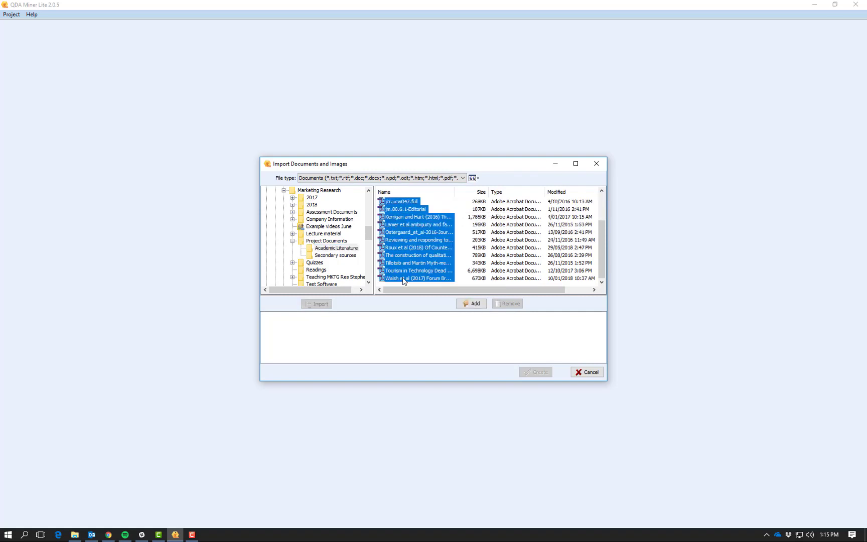
click(472, 304)
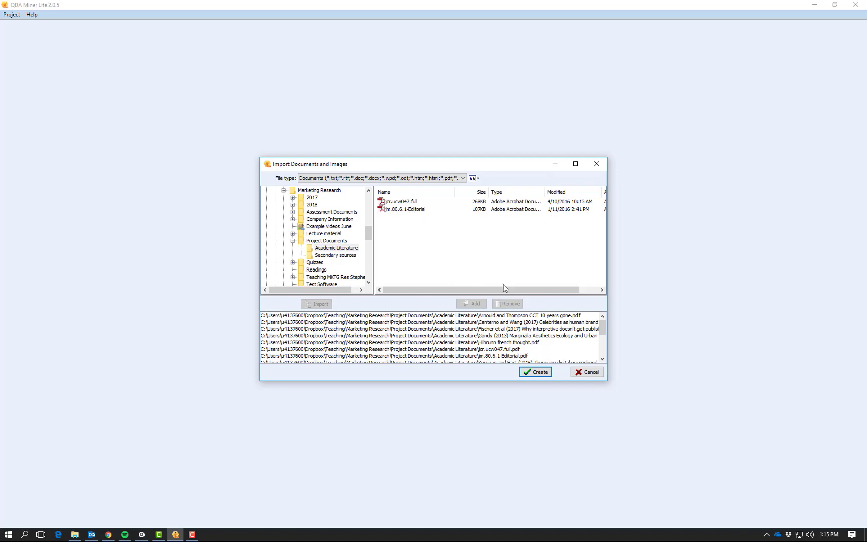
Create the project with Remove Images unchecked, accepting the slow-import warning and the import options.
click(529, 374)
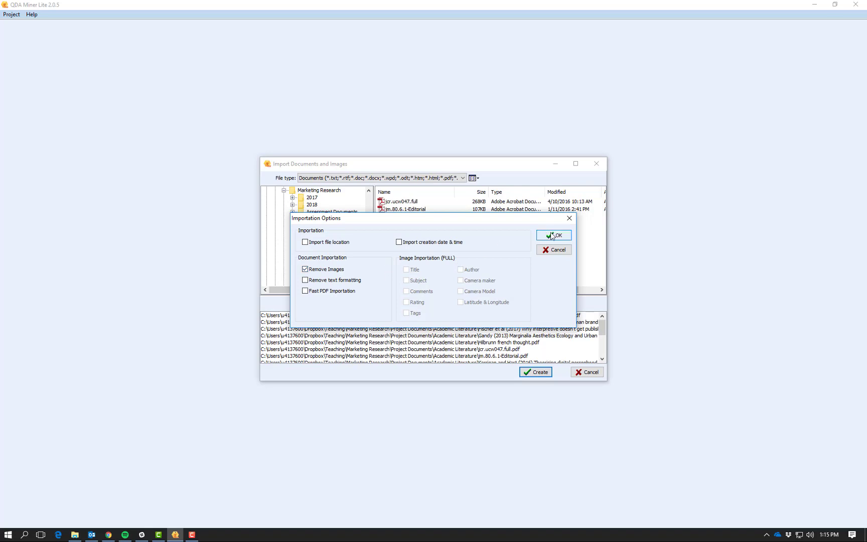
click(306, 270)
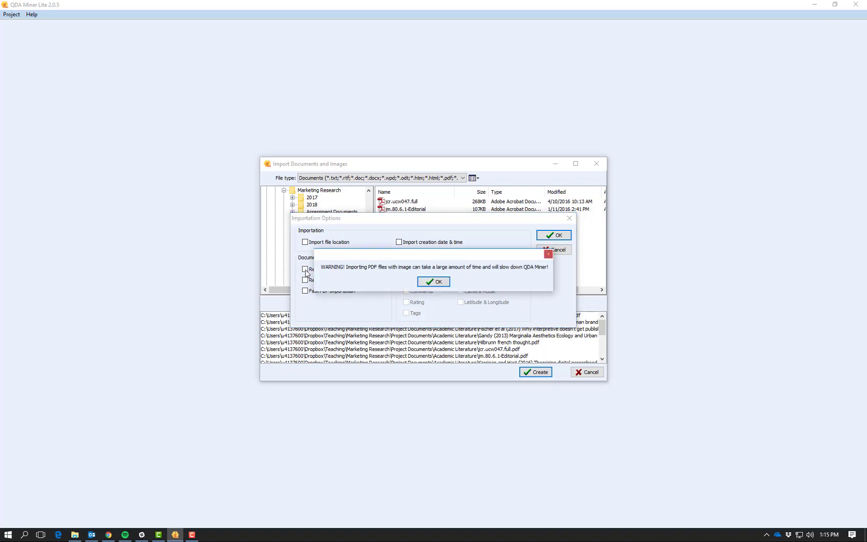
click(433, 283)
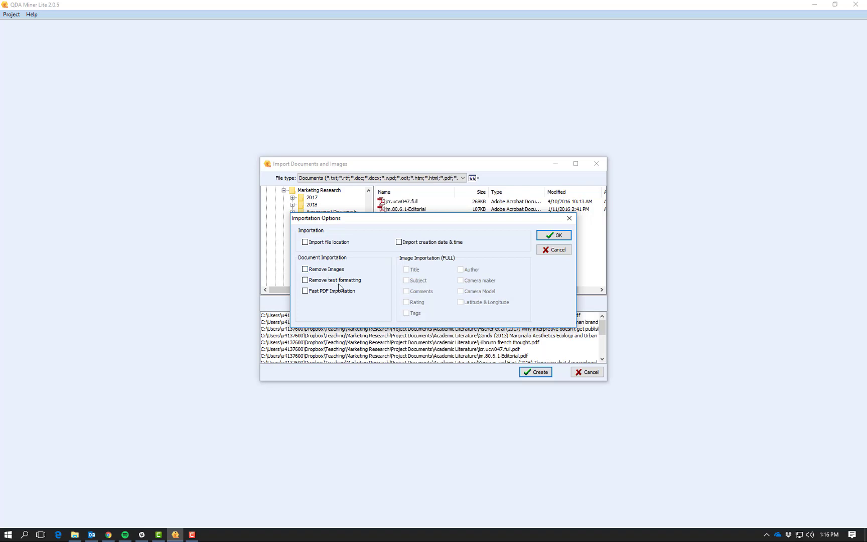
click(554, 236)
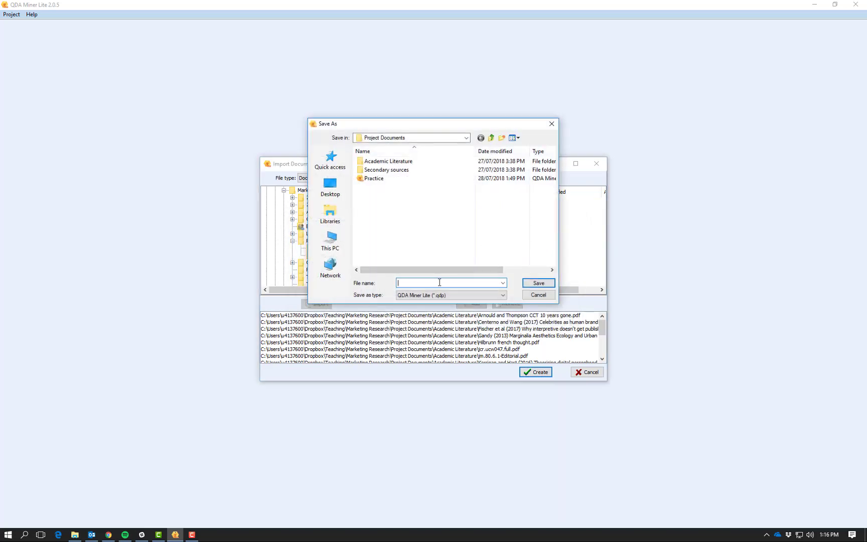
Save the project as 'Client Project G20 Academic Literature' in the Project Documents folder.
text(Client Project G20 Academic Literature)
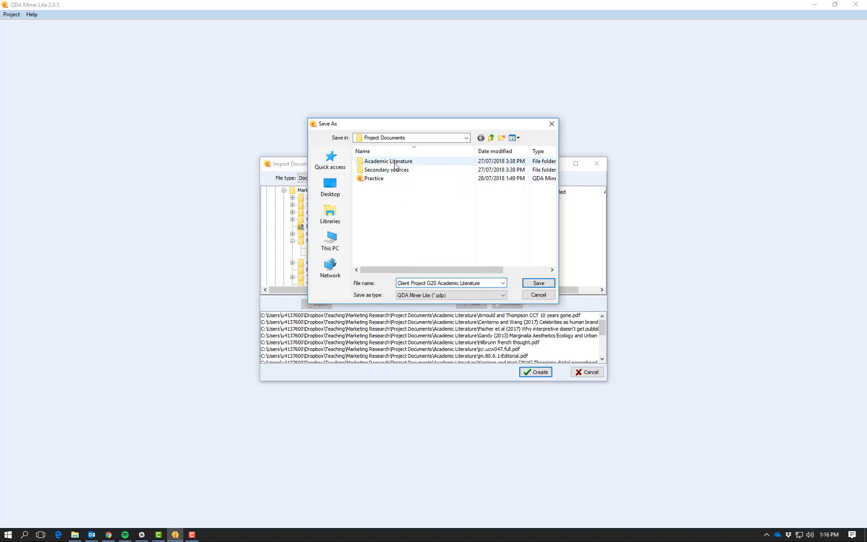
click(465, 139)
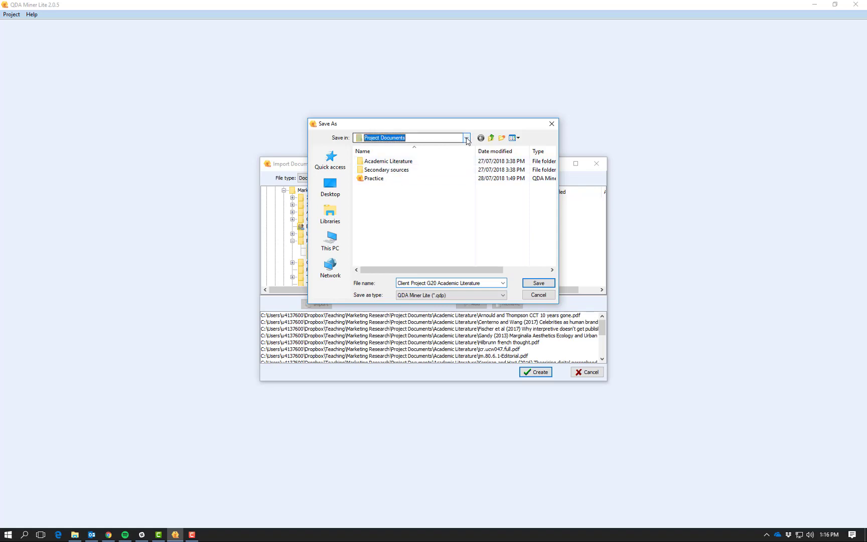
click(466, 139)
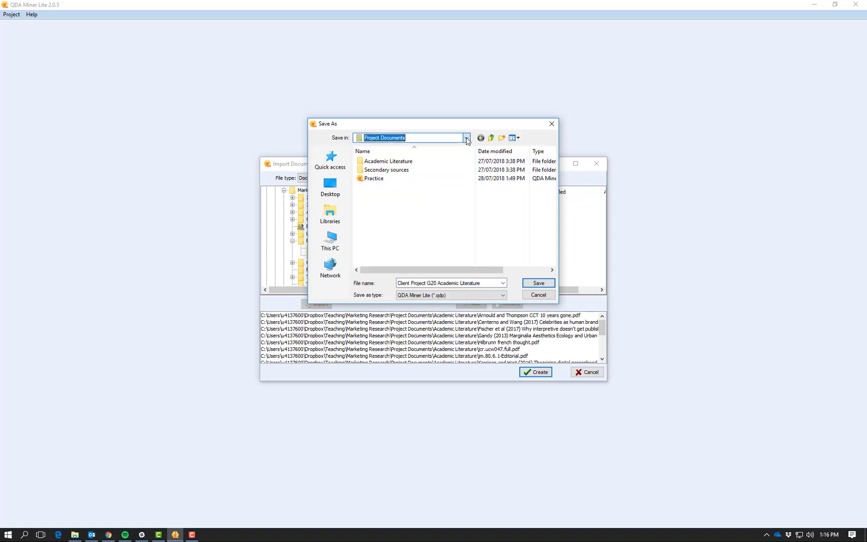
click(536, 285)
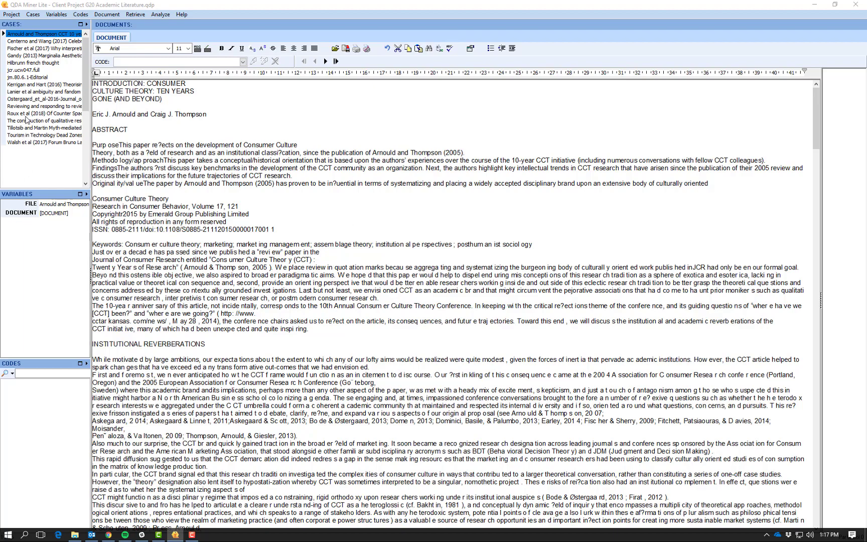
Browse the article cases, from Centerno and Wang to Ostergaard, returning to Arnould and Thompson.
click(32, 42)
click(33, 49)
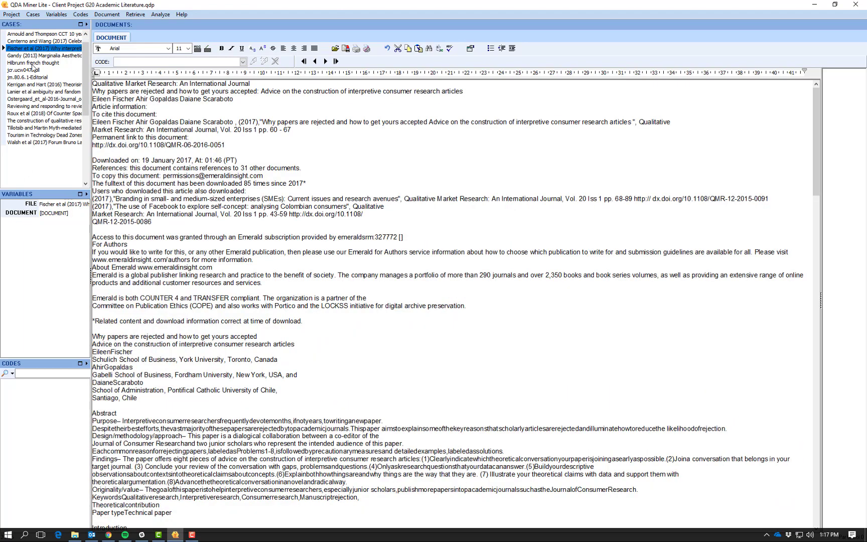
click(33, 63)
click(36, 92)
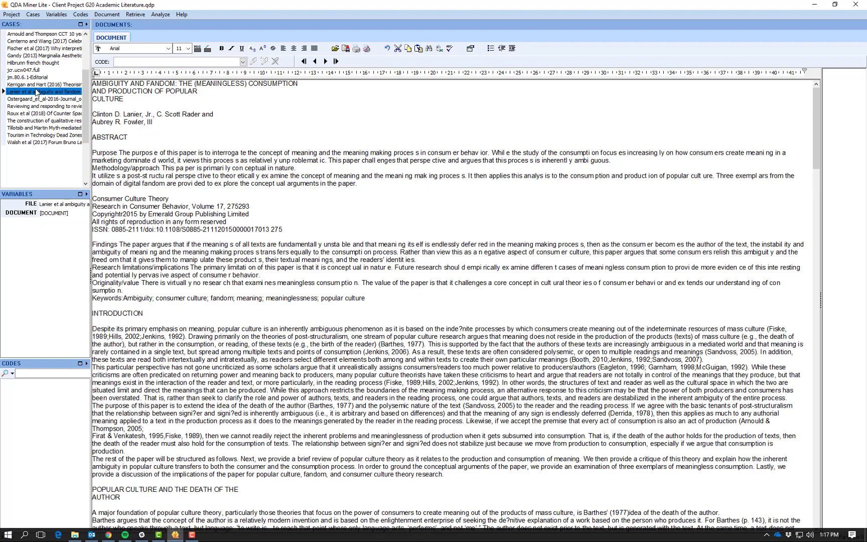
click(39, 106)
click(42, 121)
click(42, 135)
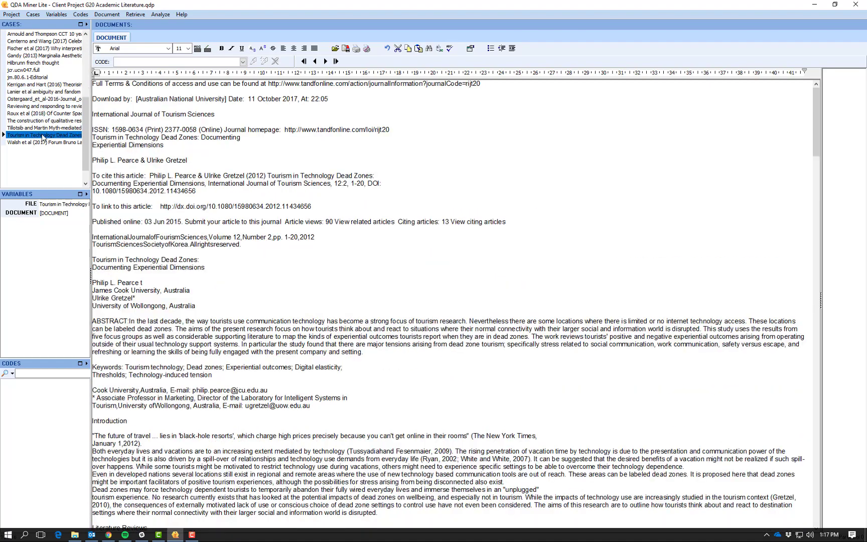
click(42, 128)
click(40, 99)
click(31, 35)
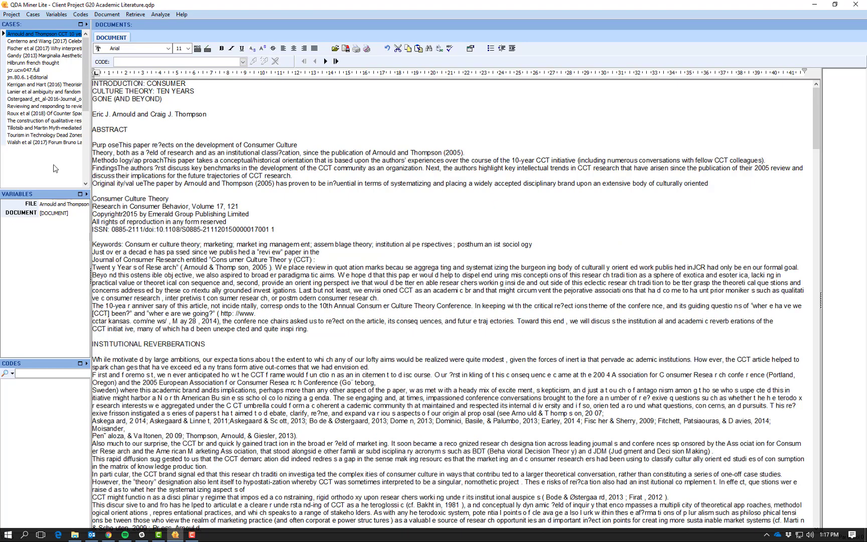
View the jcr.ucw047.full case, then finish on the jm.80.6.1-Editorial case.
click(29, 70)
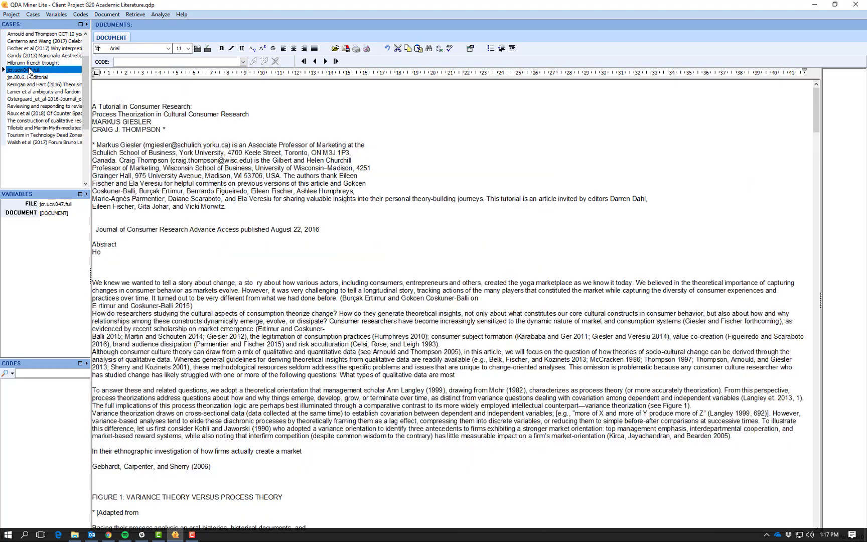
click(29, 78)
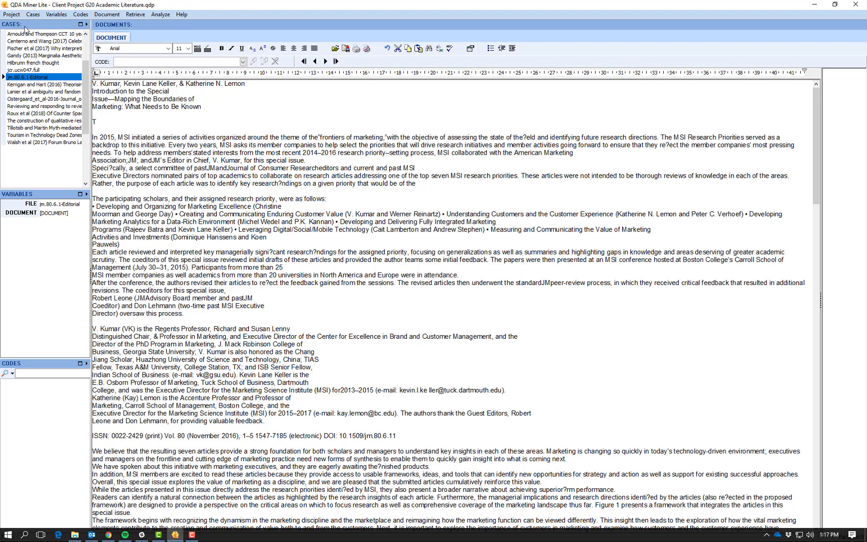
click(12, 15)
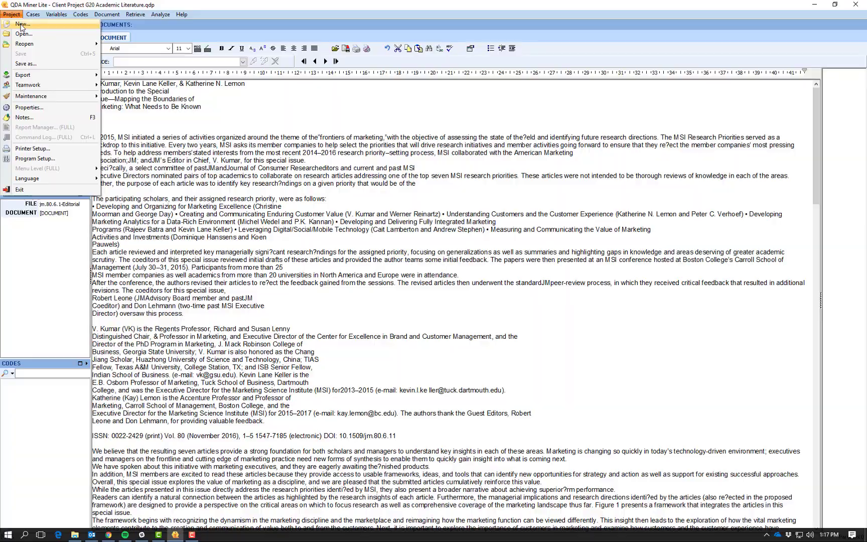
Start a new document-list project and show the Secondary sources folder's files.
click(22, 24)
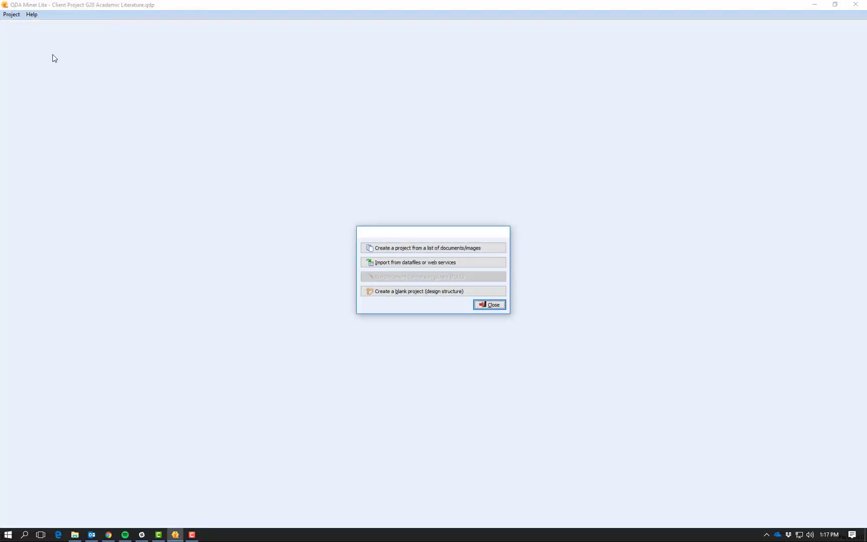
click(397, 248)
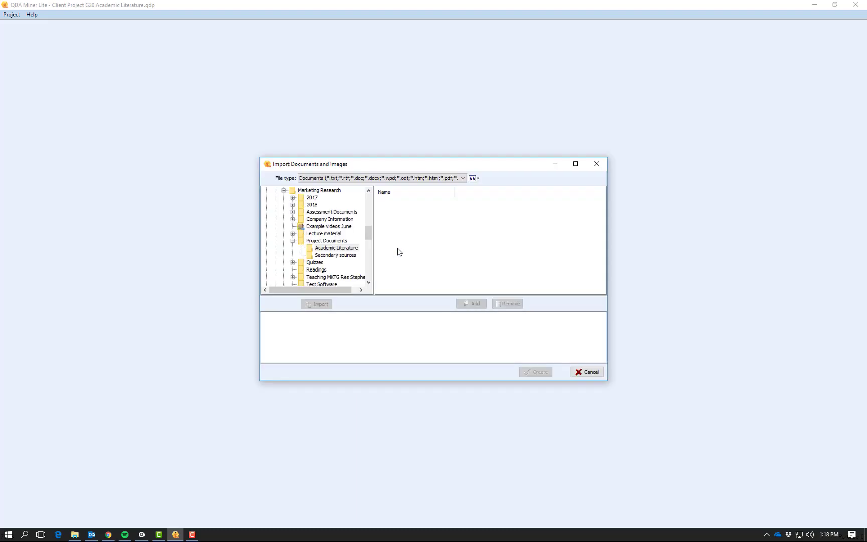
click(357, 255)
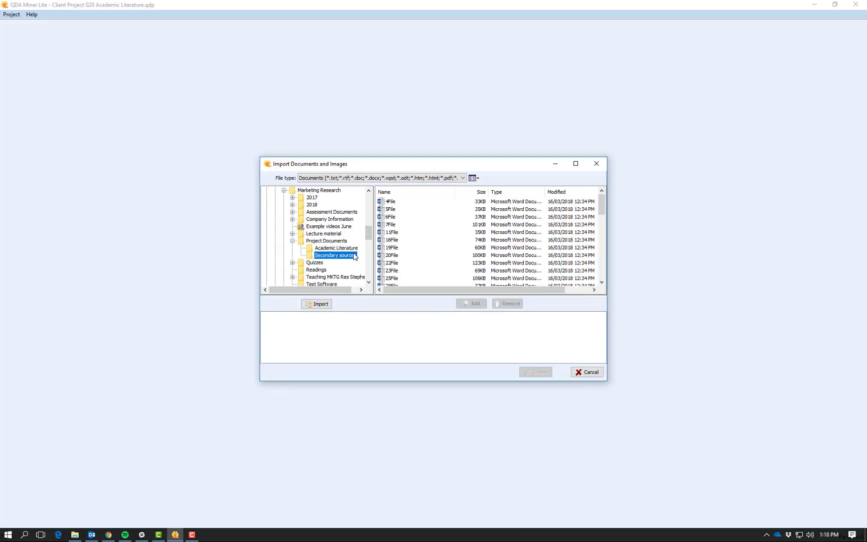
Queue every Secondary sources file from 4File through 99File and create the project.
click(397, 203)
scroll(416, 234, down, 4)
scroll(416, 234, down, 5)
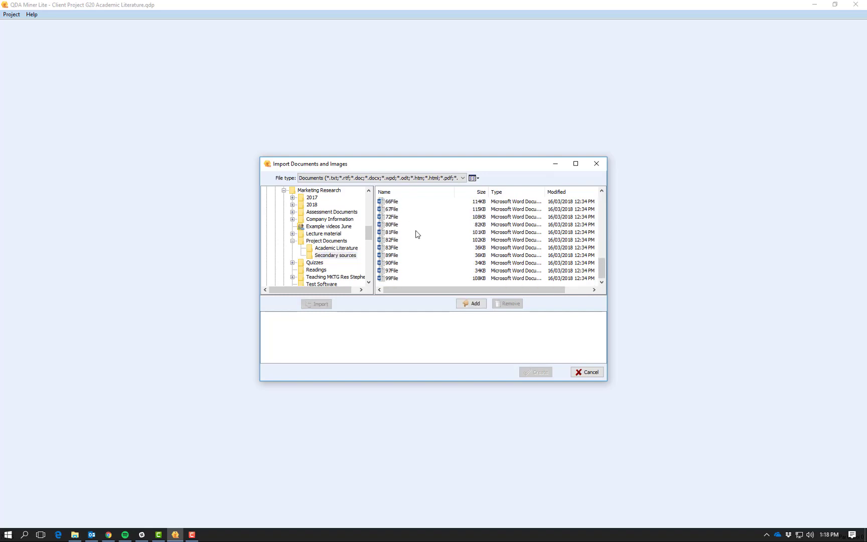
shift+click(401, 278)
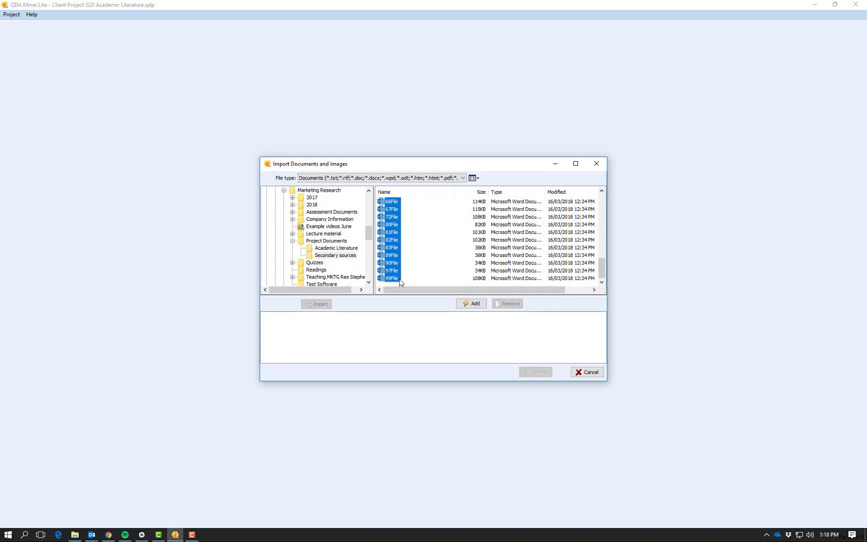
click(476, 304)
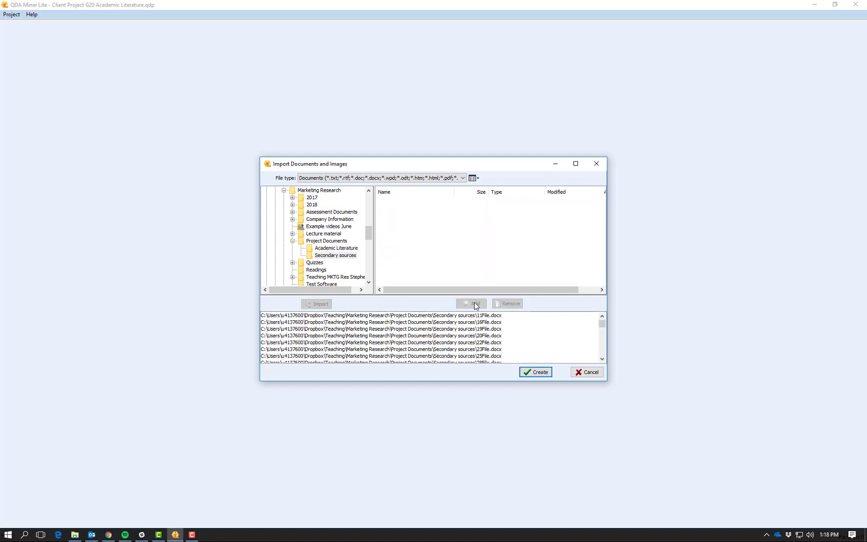
scroll(470, 326, down, 1)
click(528, 373)
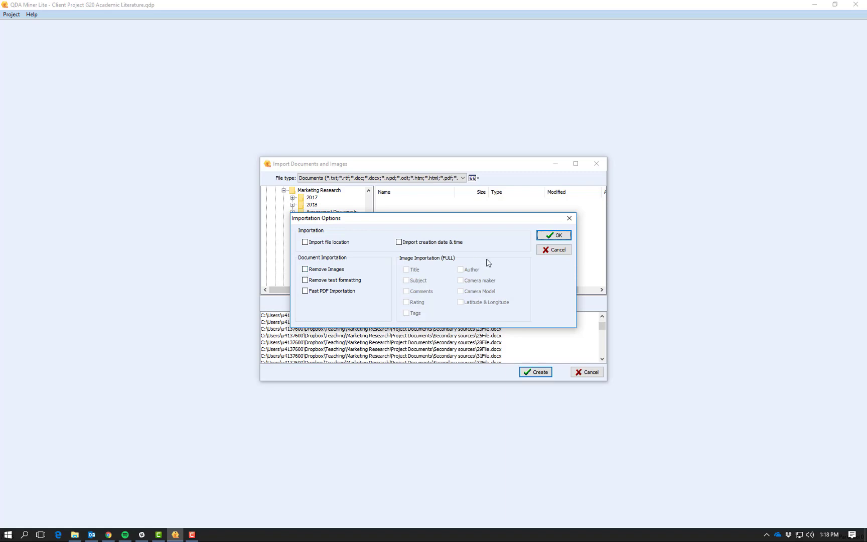
Keep all import options unchecked and save as 'Client Project G20 Secondary Sources'.
click(558, 236)
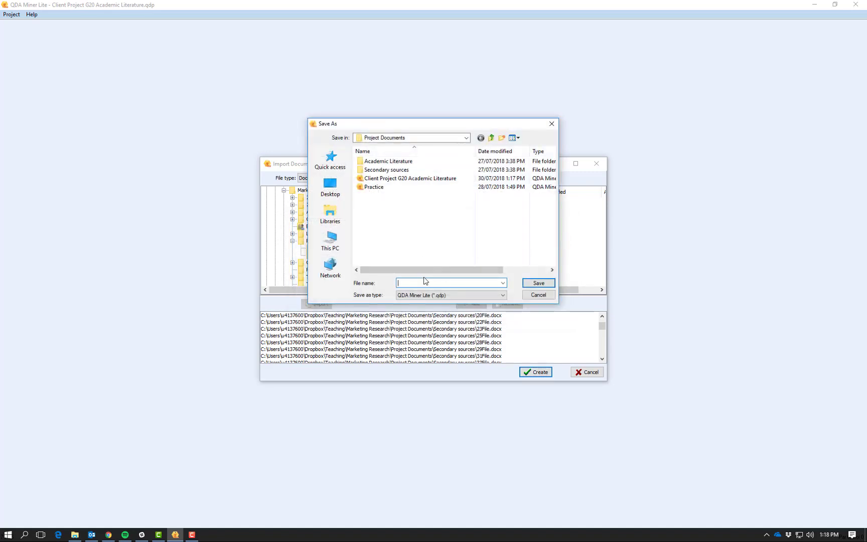
text(Client Proj)
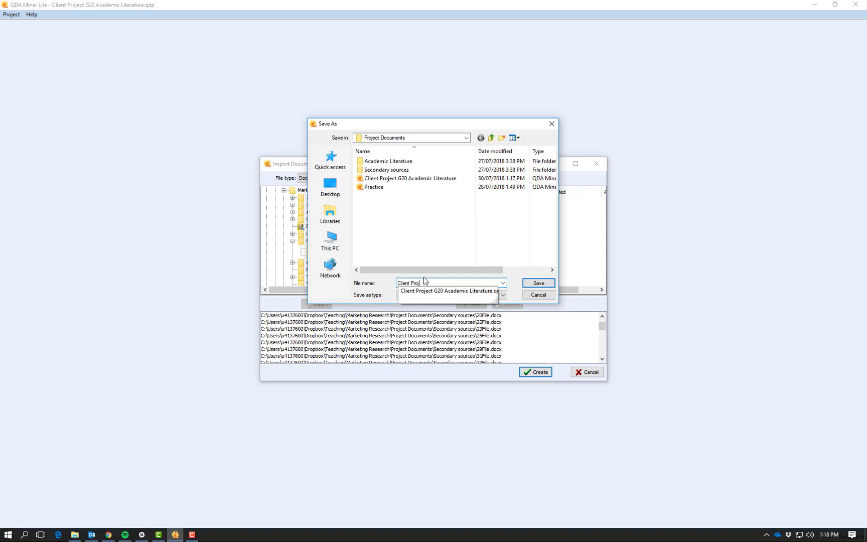
text(ect G20 Seconda)
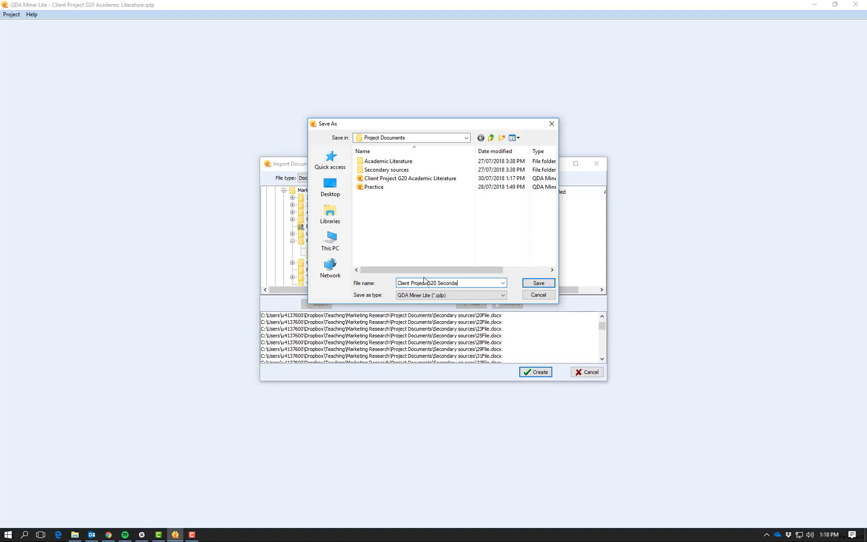
text(ry Sources)
click(539, 283)
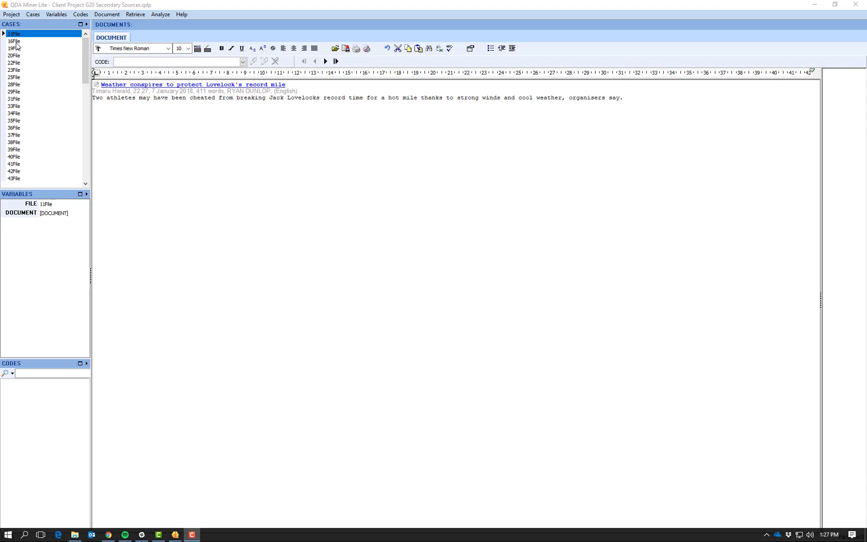
Browse news cases 16File, 22File, 31File, 36File, 38File, 40File and 35File, ending on 31File.
click(16, 43)
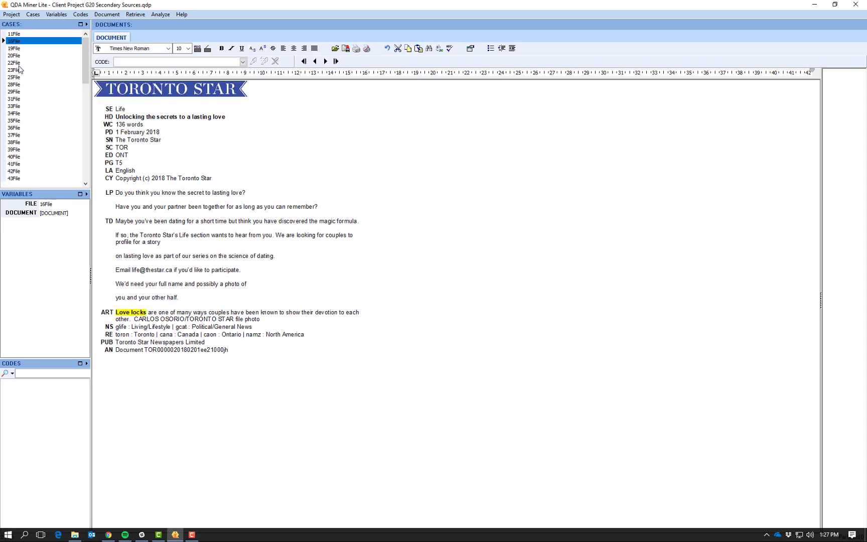
click(19, 65)
click(18, 100)
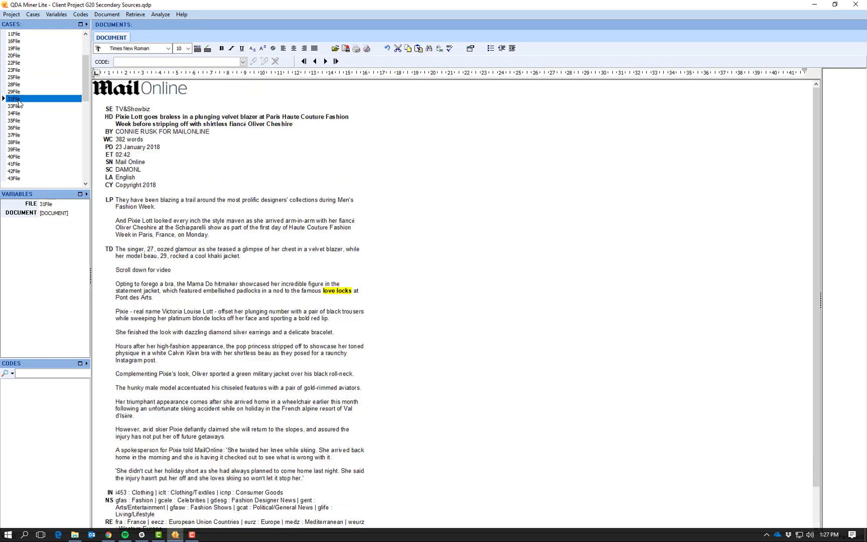
click(16, 128)
click(16, 143)
click(17, 157)
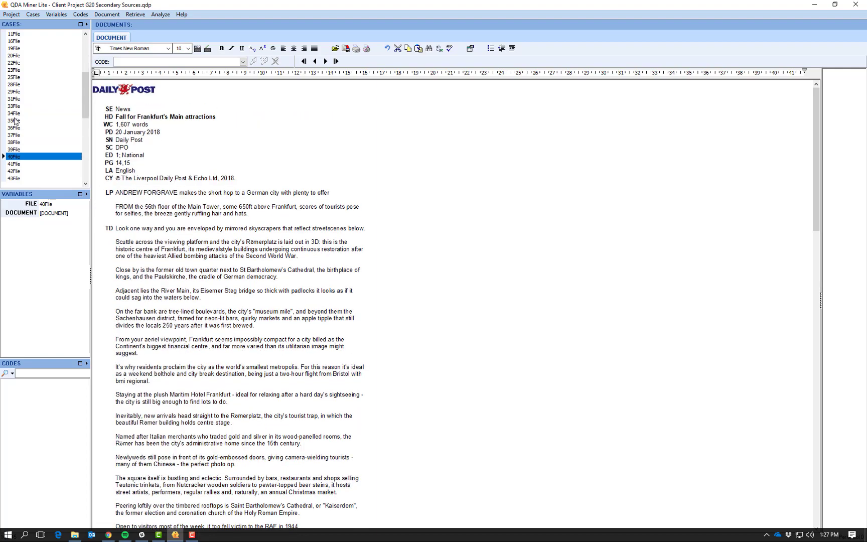
click(15, 120)
click(16, 99)
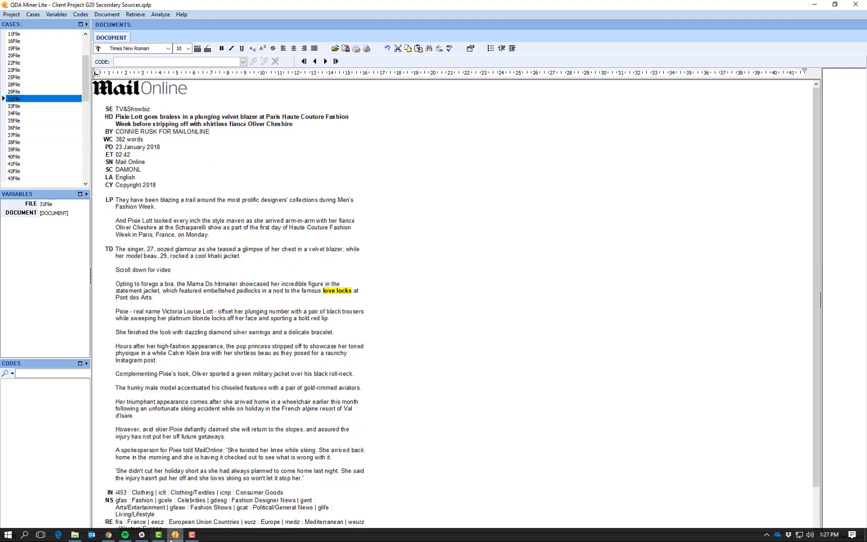
click(175, 535)
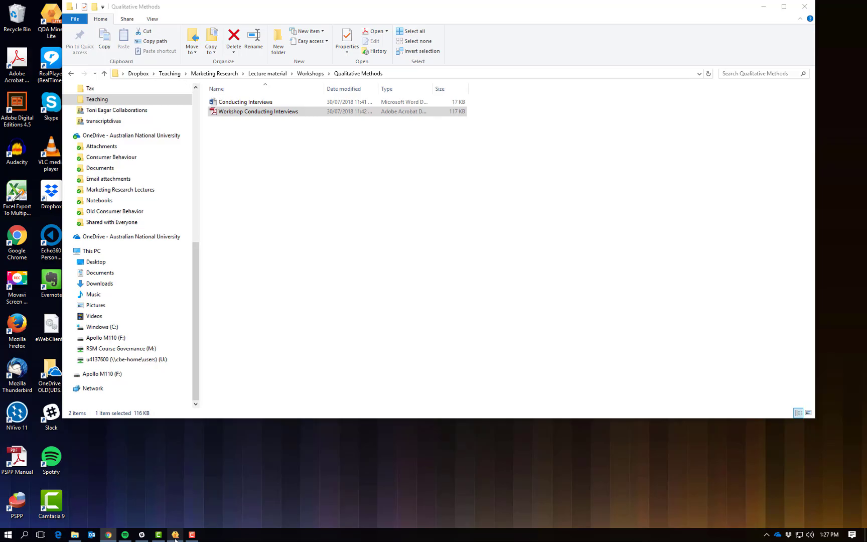
click(175, 535)
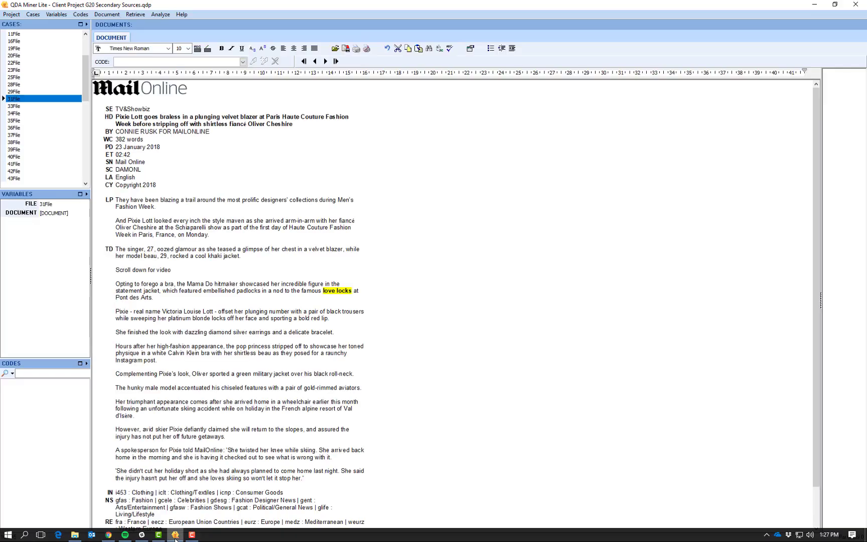
click(12, 15)
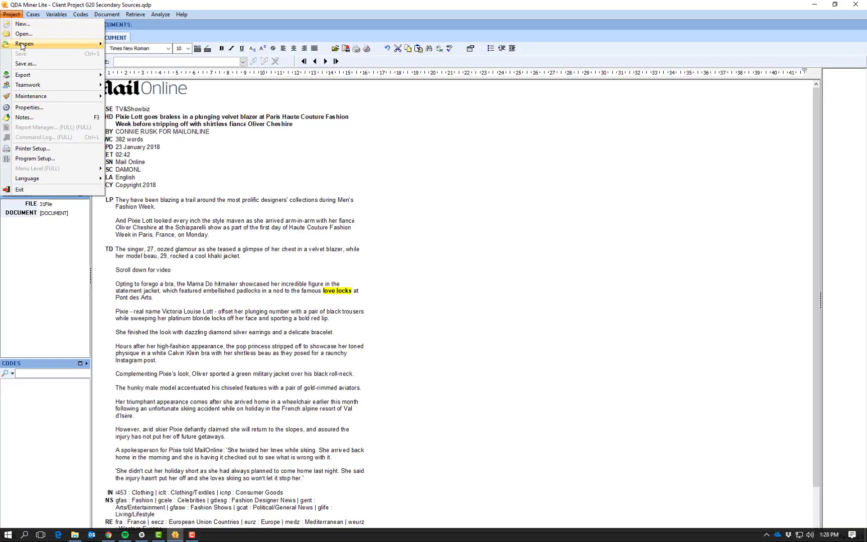
mouse_move(23, 45)
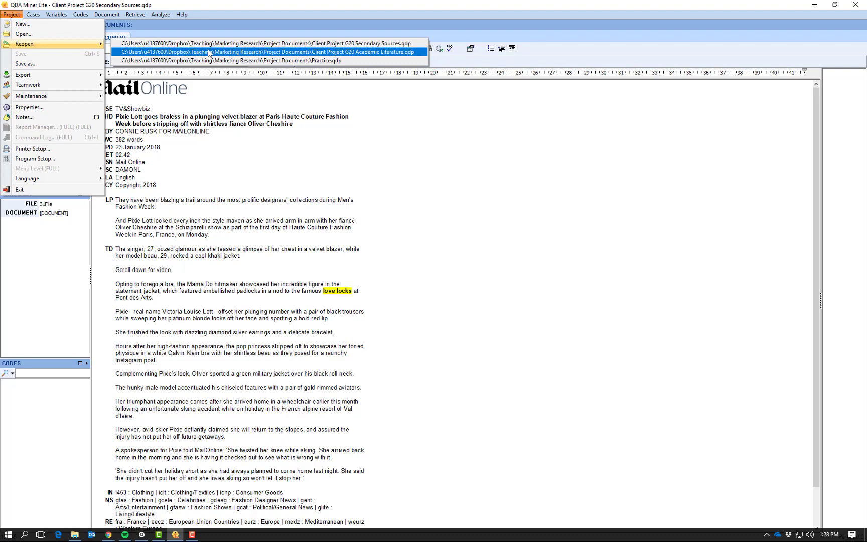
click(228, 102)
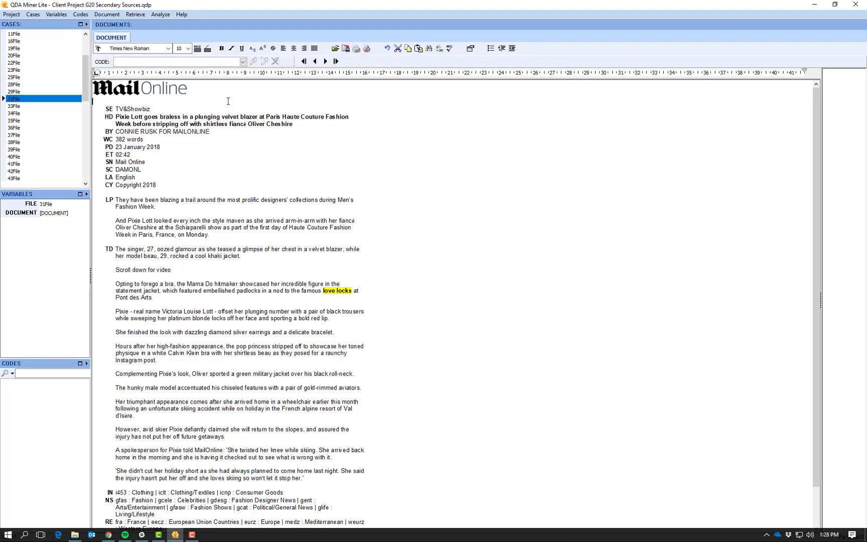